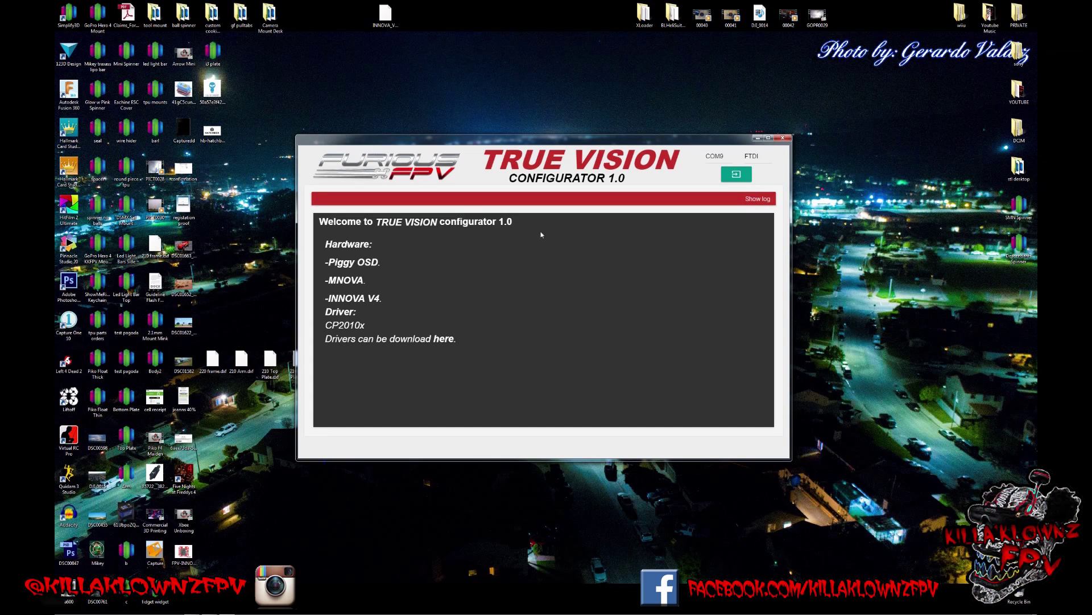
# Connect to the video transmitter on COM9 with UART1 as the connection type.
pyautogui.moveTo(644, 147); pyautogui.dragTo(679, 139)
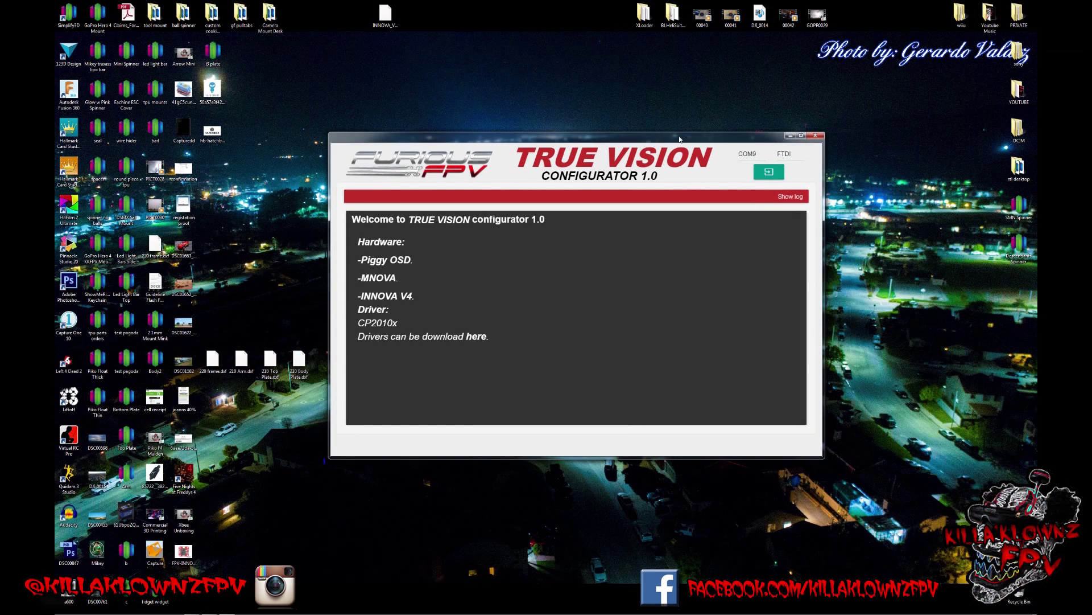
pyautogui.click(750, 155)
pyautogui.click(785, 154)
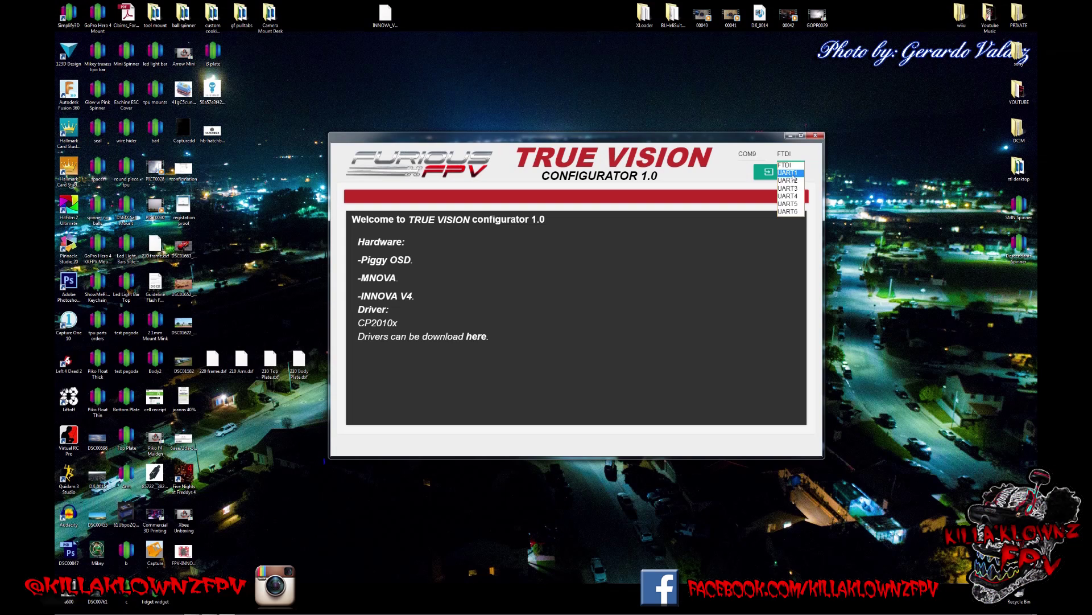
pyautogui.click(793, 174)
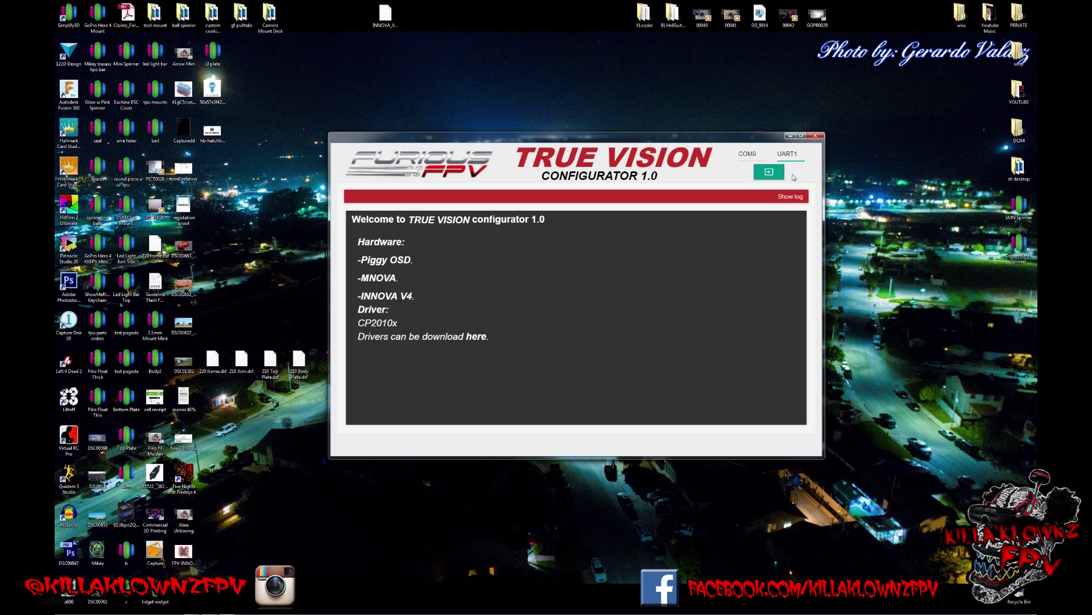
pyautogui.click(771, 173)
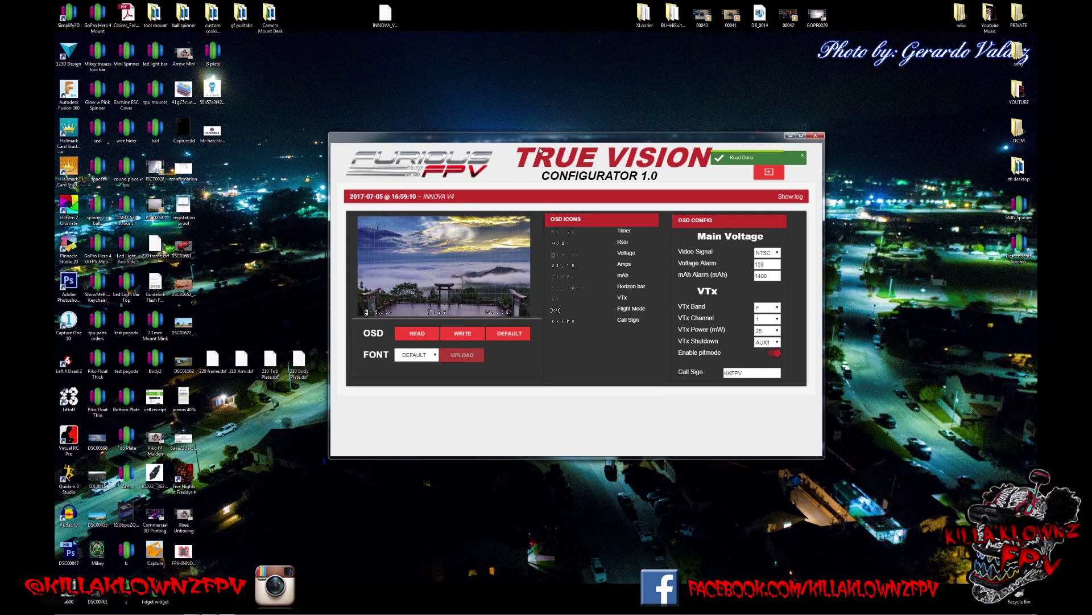
# Maximize the configurator window, preview the BOLD, LARGE and DEFAULT OSD fonts, and settle on LARGE.
pyautogui.moveTo(546, 144); pyautogui.dragTo(565, 154)
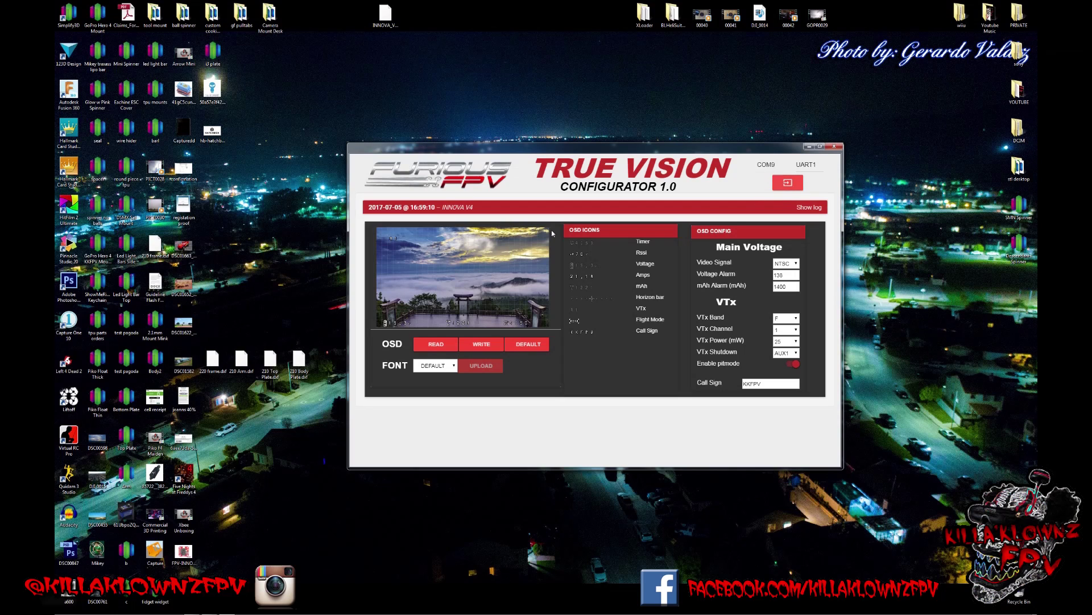
pyautogui.moveTo(542, 157); pyautogui.dragTo(536, 3)
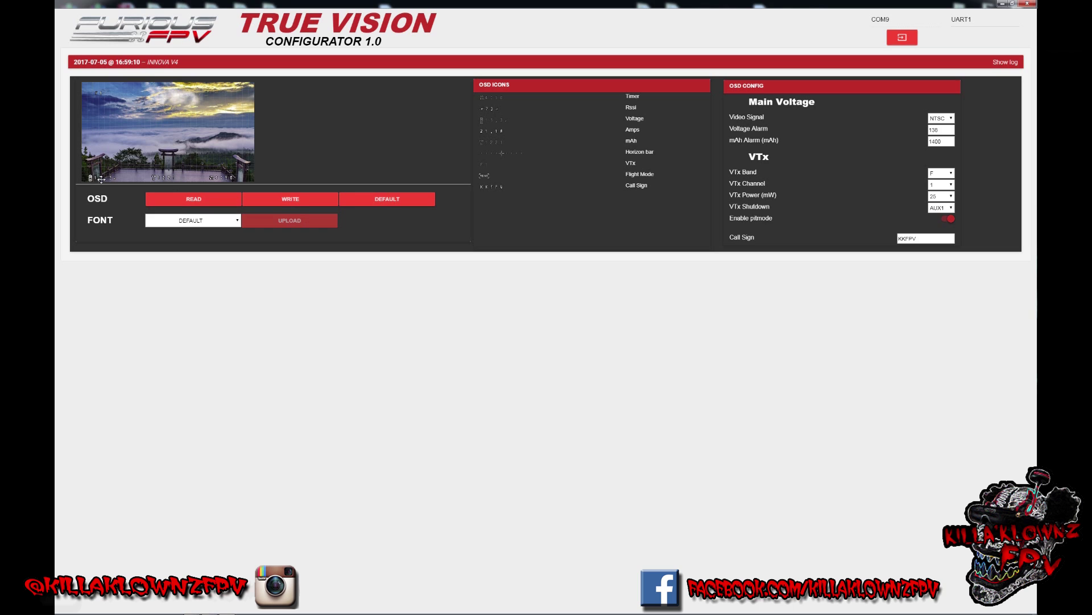
pyautogui.click(222, 221)
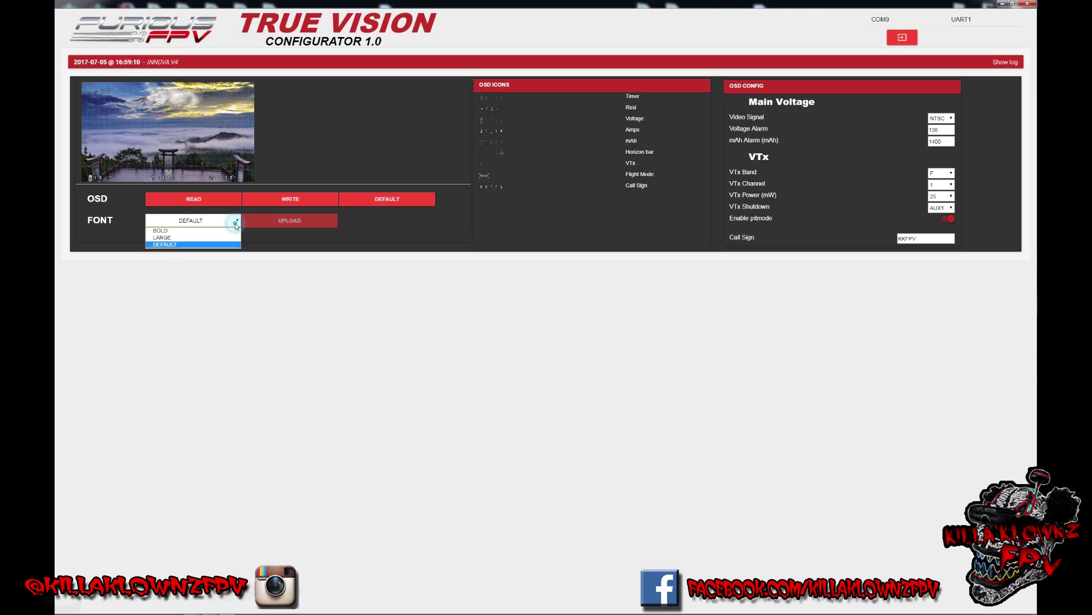
pyautogui.click(167, 230)
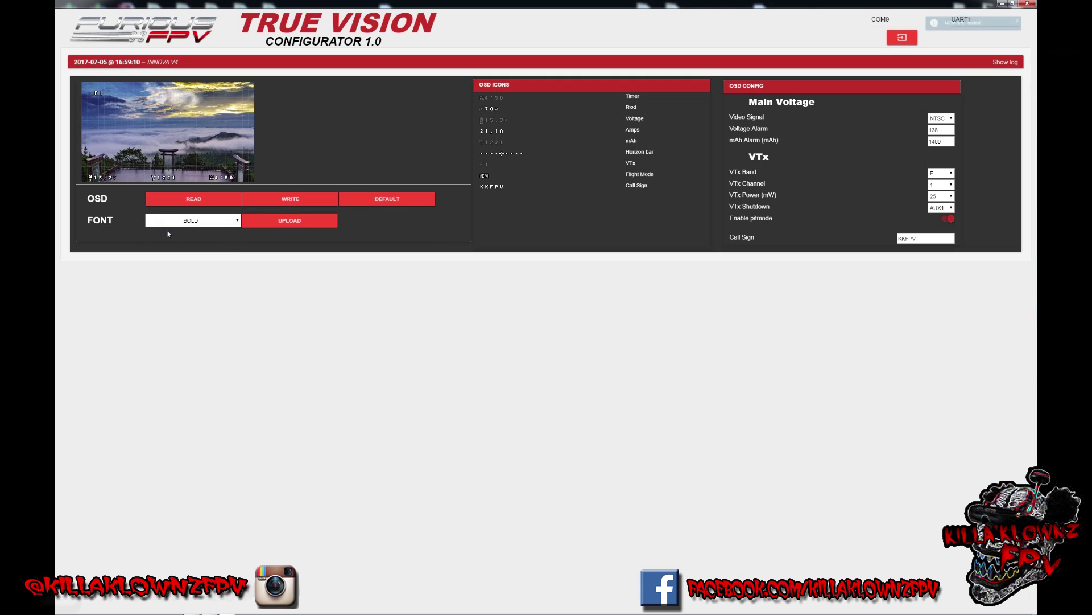
pyautogui.click(175, 221)
pyautogui.click(172, 237)
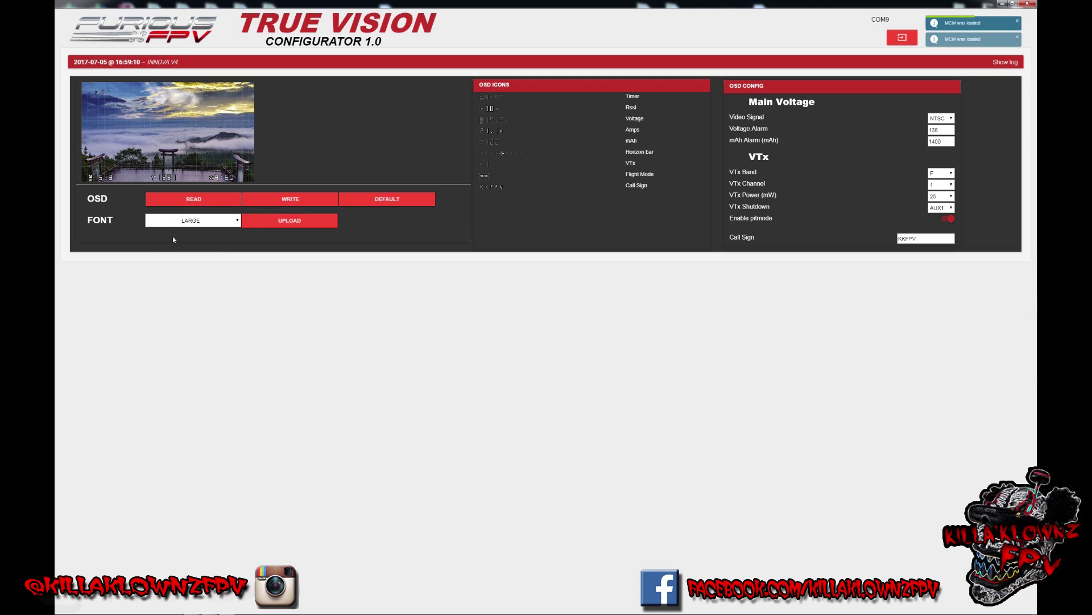
pyautogui.click(175, 225)
pyautogui.click(178, 244)
pyautogui.click(176, 221)
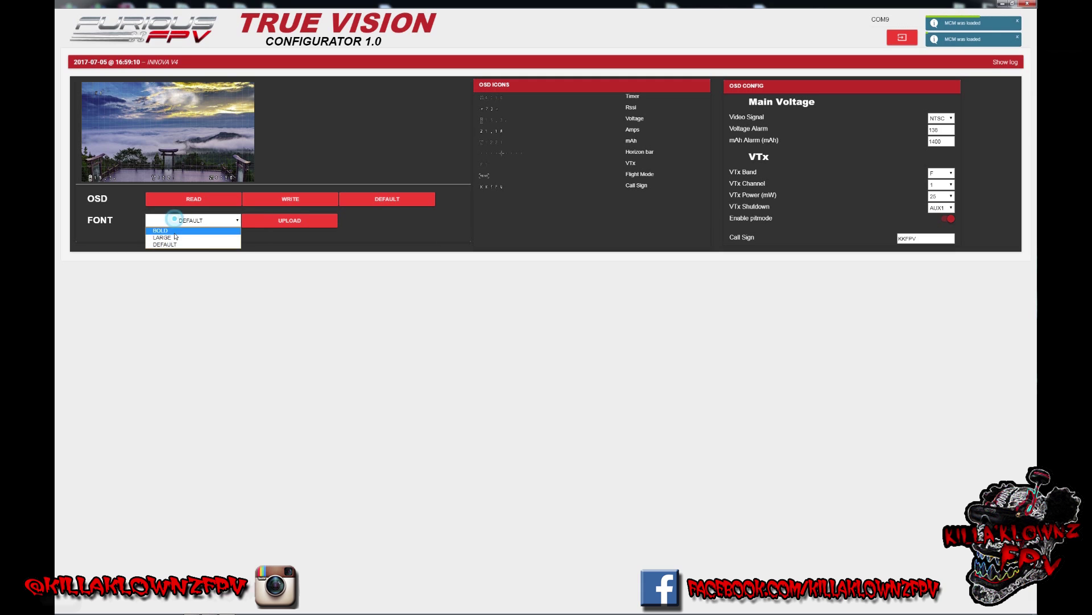
pyautogui.click(176, 239)
pyautogui.click(176, 238)
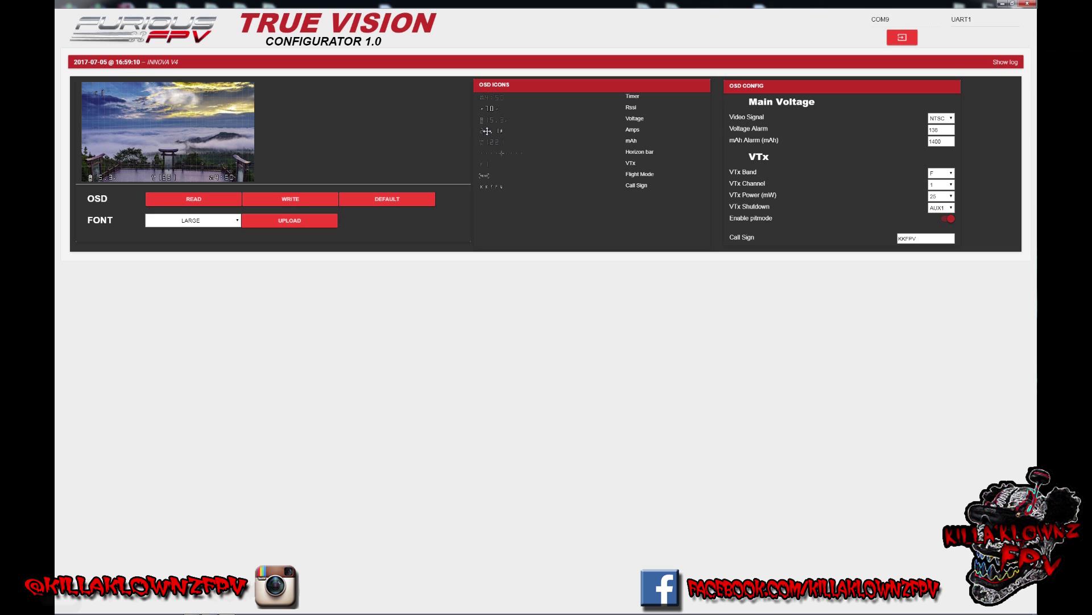
# Try the Amps and Horizon bar elements on the OSD preview and return both to the icon list.
pyautogui.moveTo(488, 131); pyautogui.dragTo(227, 93)
pyautogui.moveTo(497, 151); pyautogui.dragTo(168, 131)
pyautogui.moveTo(162, 131); pyautogui.dragTo(497, 151)
pyautogui.moveTo(232, 93); pyautogui.dragTo(496, 131)
pyautogui.moveTo(98, 93); pyautogui.dragTo(99, 94)
# Check the video signal and mAh alarm fields and set the voltage alarm to 138.
pyautogui.click(941, 118)
pyautogui.click(938, 127)
pyautogui.doubleClick(941, 129)
pyautogui.write('138')
pyautogui.doubleClick(942, 144)
# Review the VTx band, channel, power, shutdown and pitmode settings and the call sign, keeping band F.
pyautogui.click(952, 174)
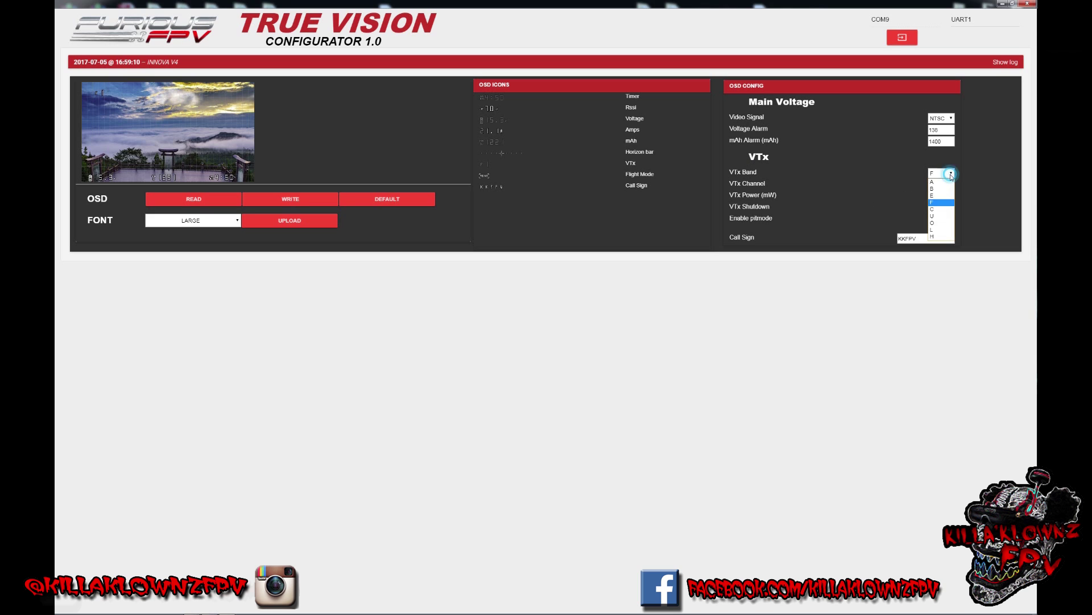
pyautogui.click(942, 203)
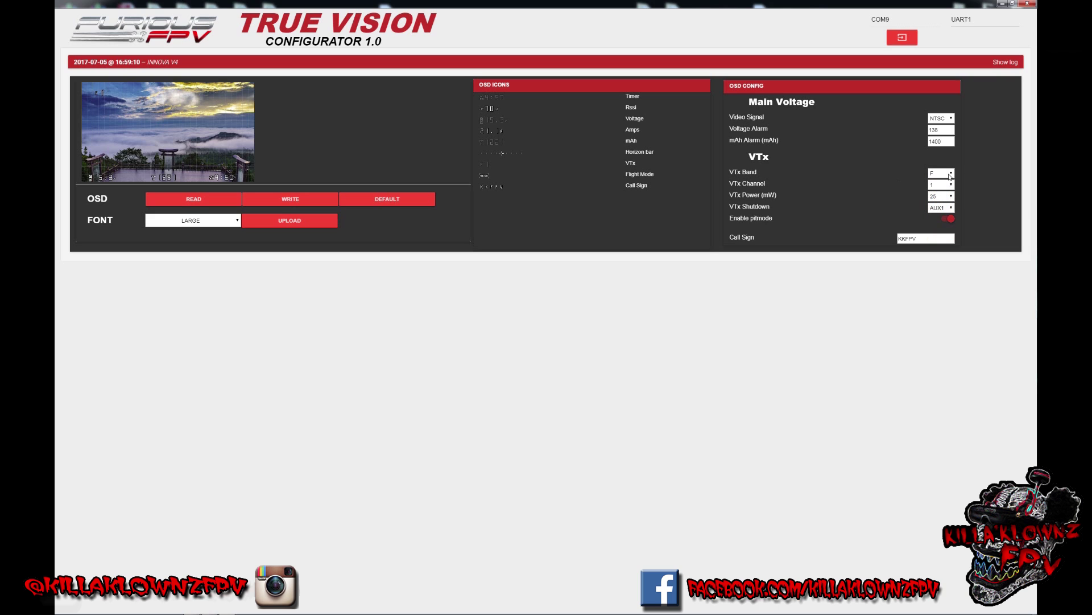
pyautogui.click(950, 185)
pyautogui.click(935, 196)
pyautogui.click(943, 198)
pyautogui.click(943, 205)
pyautogui.click(952, 208)
pyautogui.click(949, 221)
pyautogui.click(948, 221)
pyautogui.click(928, 242)
# Add the call sign to the upper right of the OSD preview, write the configuration to the device and dismiss the notifications.
pyautogui.moveTo(493, 186); pyautogui.dragTo(234, 94)
pyautogui.click(288, 197)
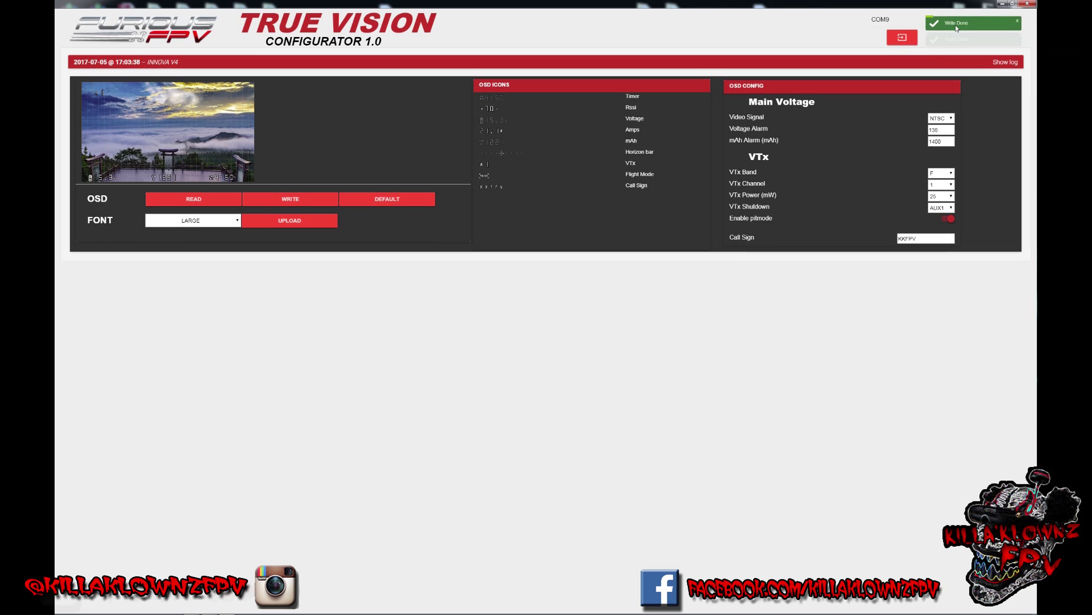
pyautogui.click(1017, 23)
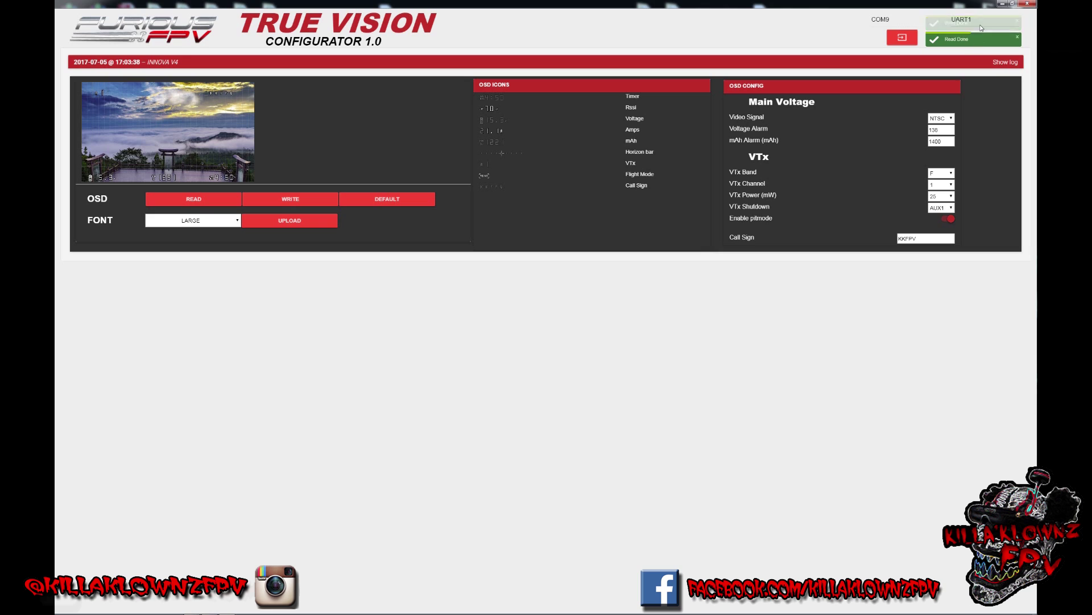
pyautogui.click(1018, 25)
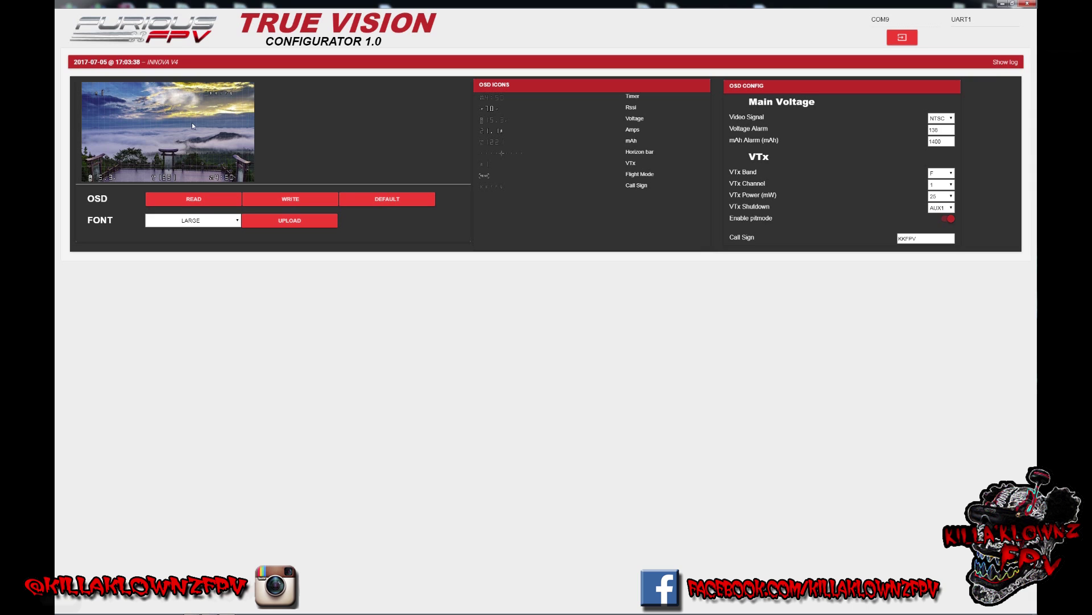
# Move the voltage and timer elements higher on the OSD preview and write the layout to the device.
pyautogui.moveTo(108, 176); pyautogui.dragTo(163, 170)
pyautogui.moveTo(230, 178); pyautogui.dragTo(230, 171)
pyautogui.click(288, 202)
# Set VTx Shutdown to NONE.
pyautogui.click(941, 208)
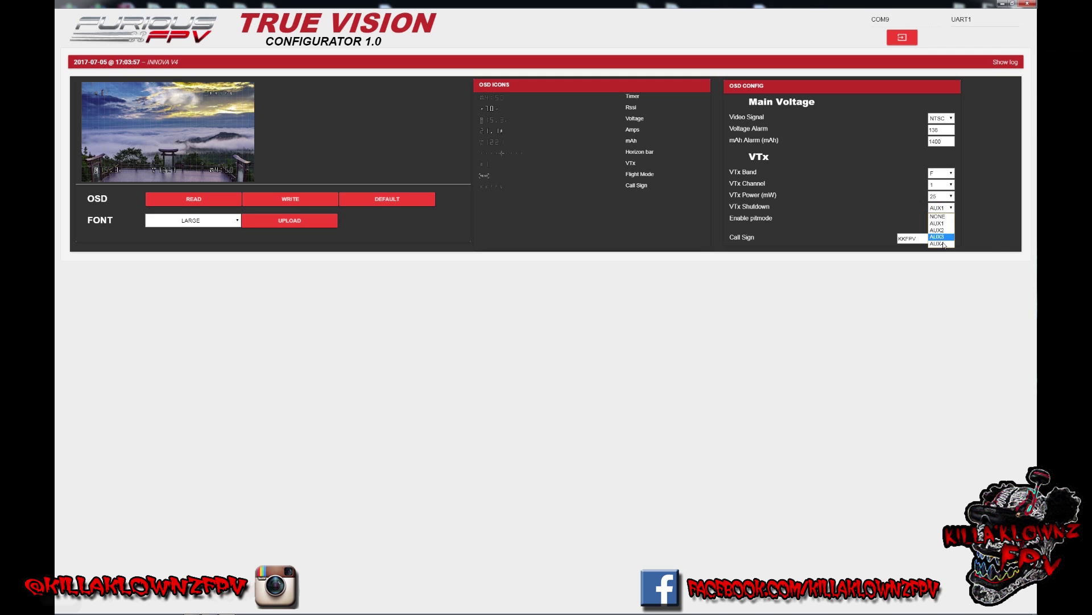
pyautogui.click(943, 216)
pyautogui.click(946, 210)
pyautogui.click(945, 210)
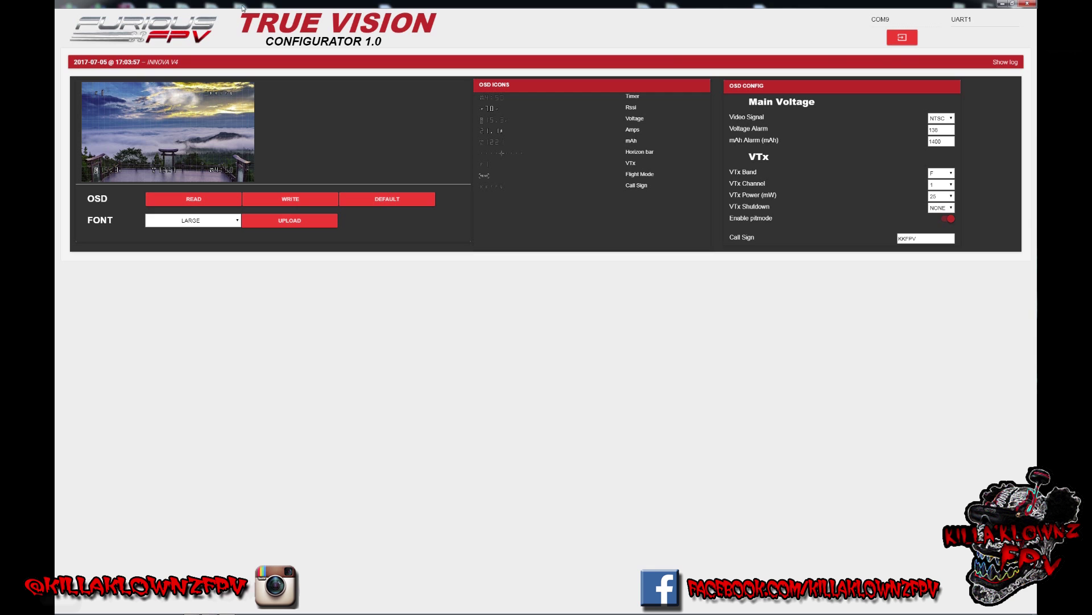
pyautogui.moveTo(241, 8); pyautogui.dragTo(272, 44)
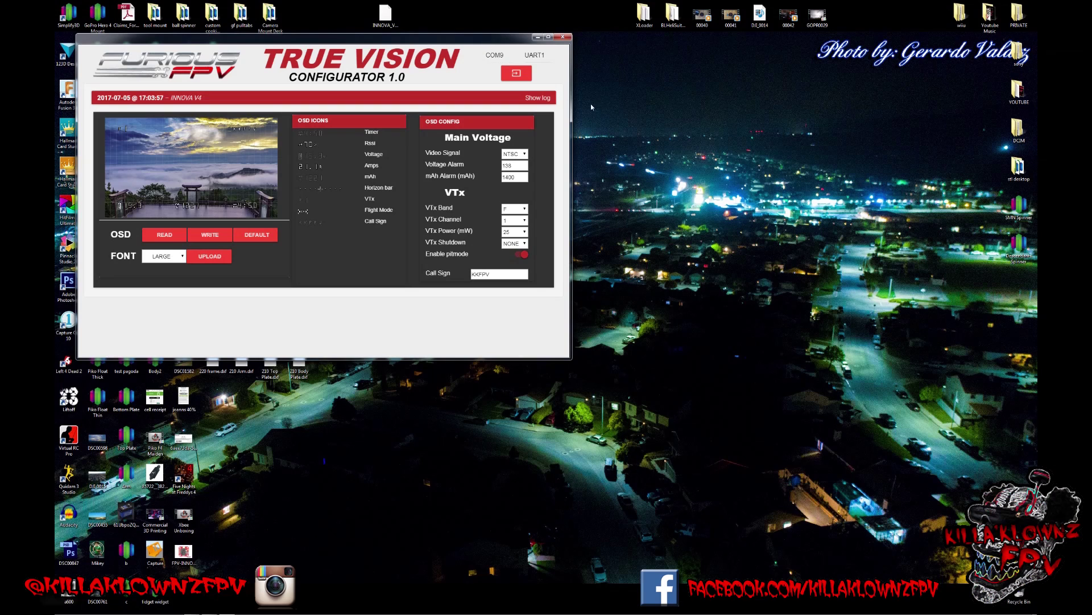
pyautogui.press('super+Up')
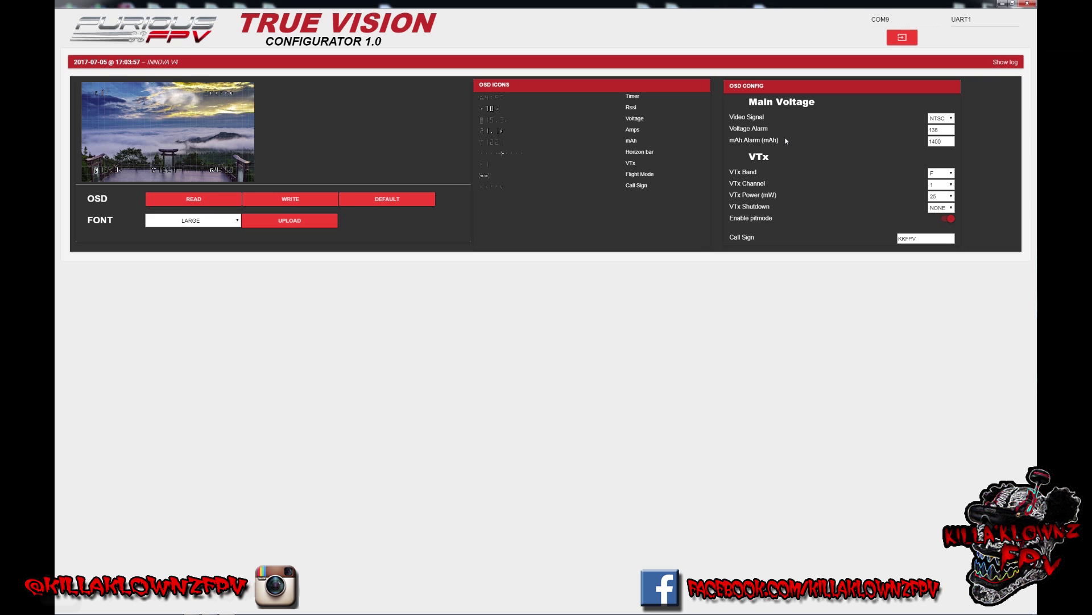
# Disconnect the configurator from the video transmitter.
pyautogui.click(903, 41)
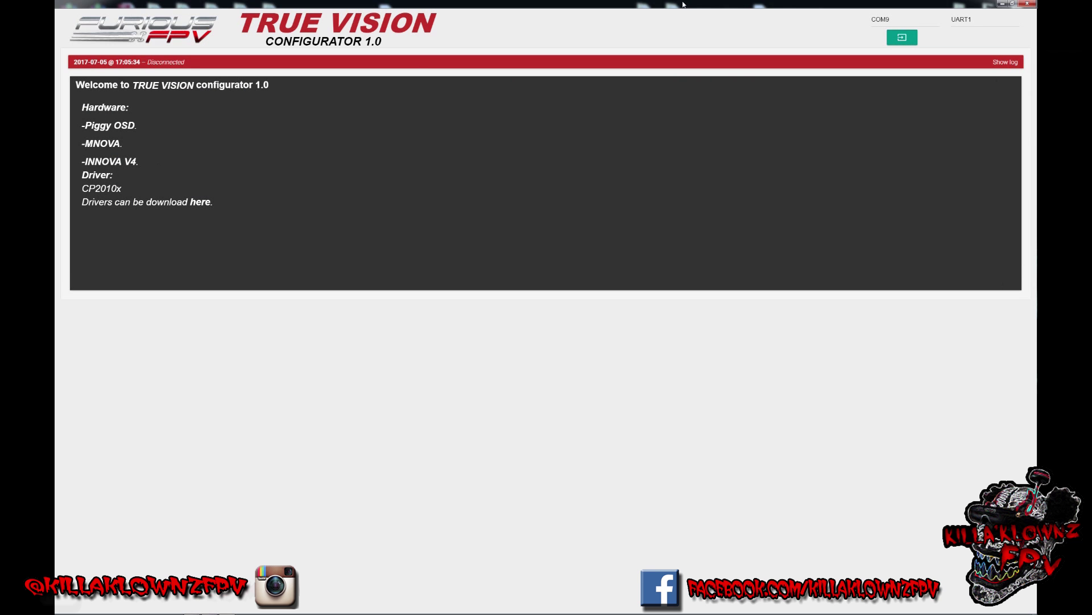
pyautogui.moveTo(683, 5); pyautogui.dragTo(552, 41)
pyautogui.doubleClick(552, 41)
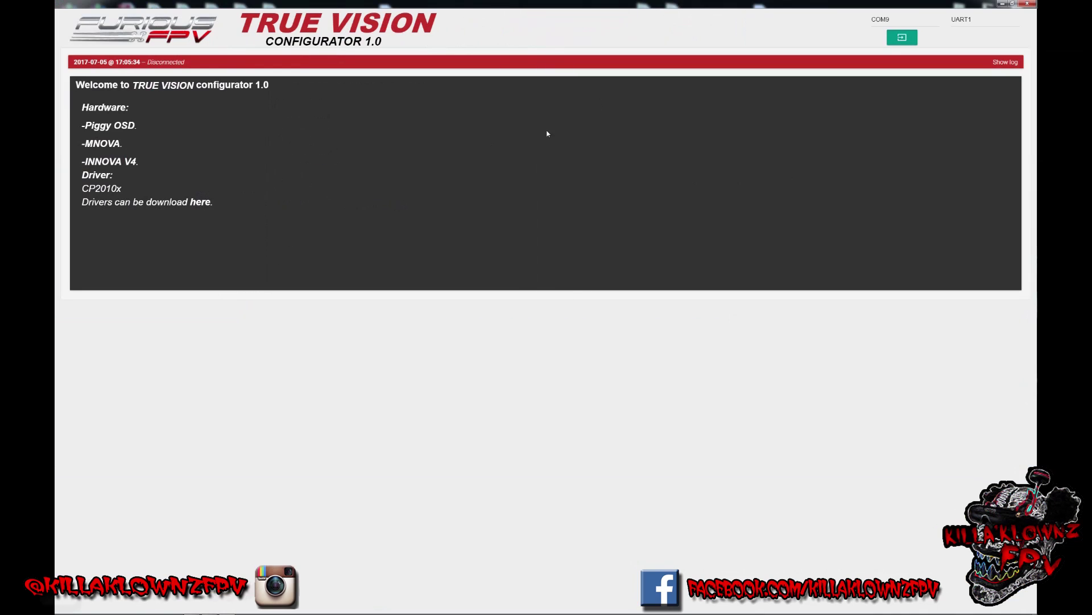